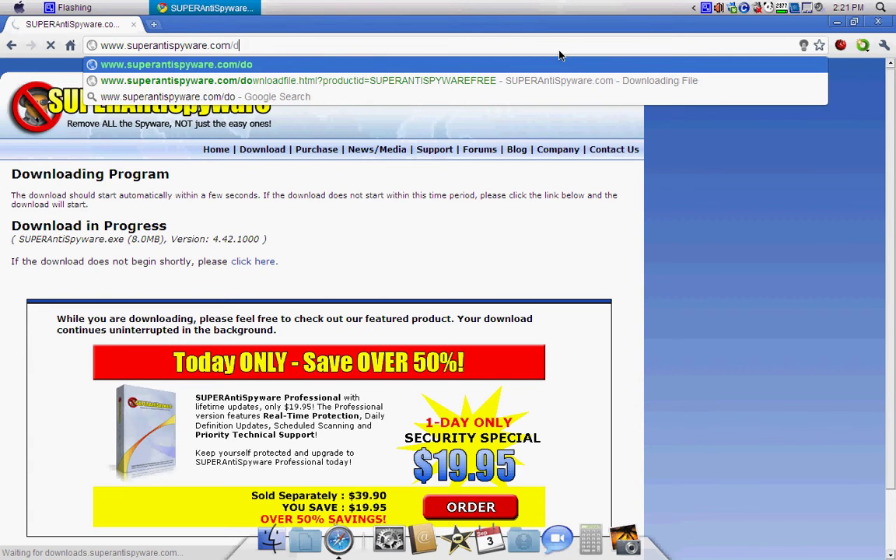
- Download SUPERAntiSpyware.exe from superantispyware.com, keep it past Chrome's warning, and open it
key("Return")
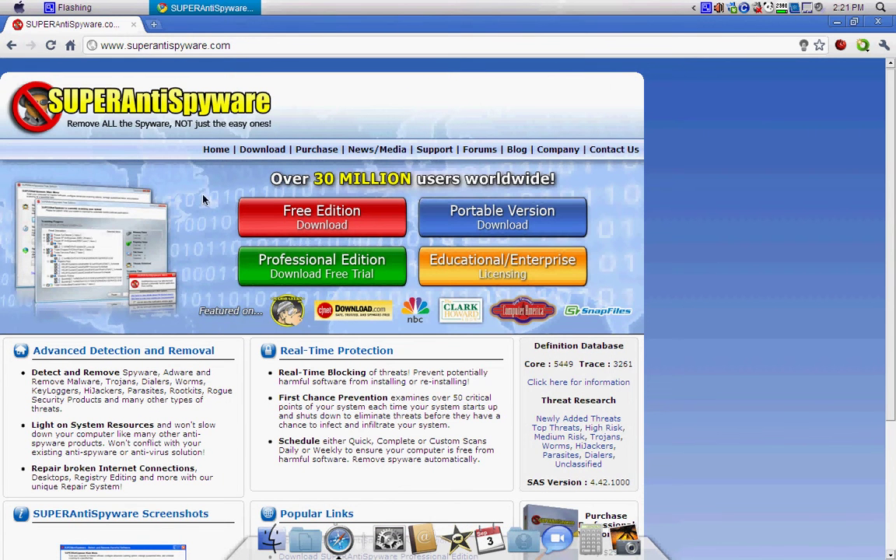
left_click(276, 218)
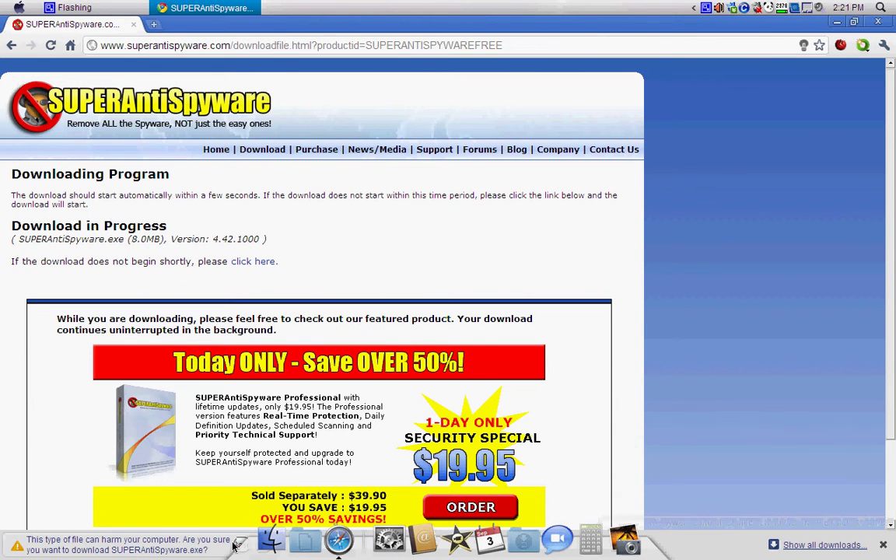
left_click(238, 545)
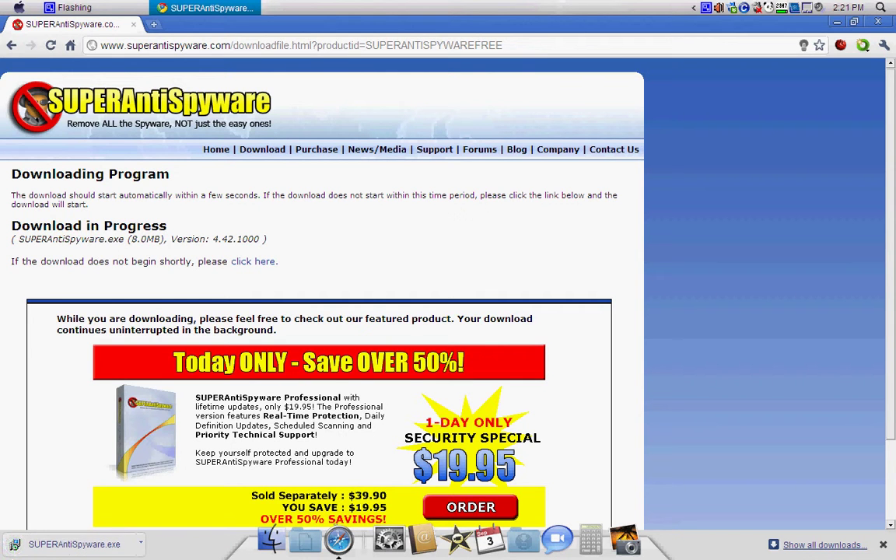
left_click(51, 549)
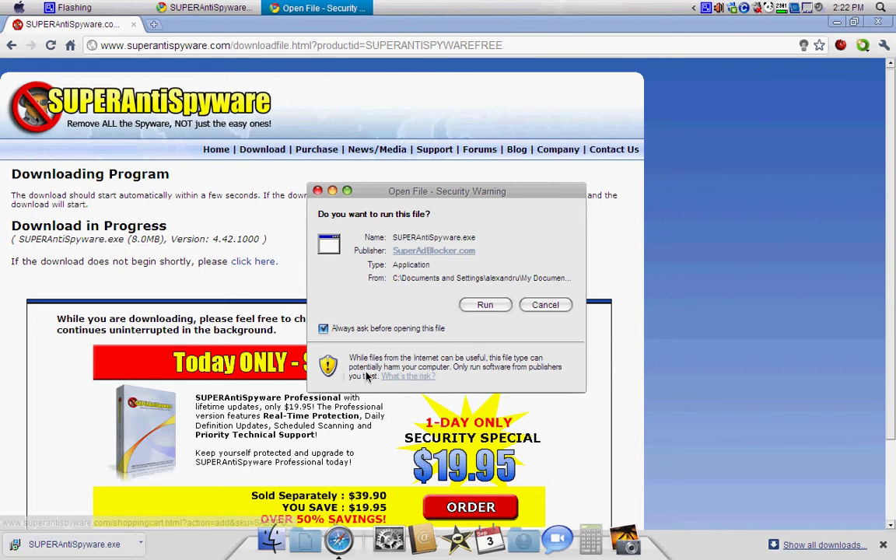
- Run the installer from the security warning and close Chrome
left_click(484, 305)
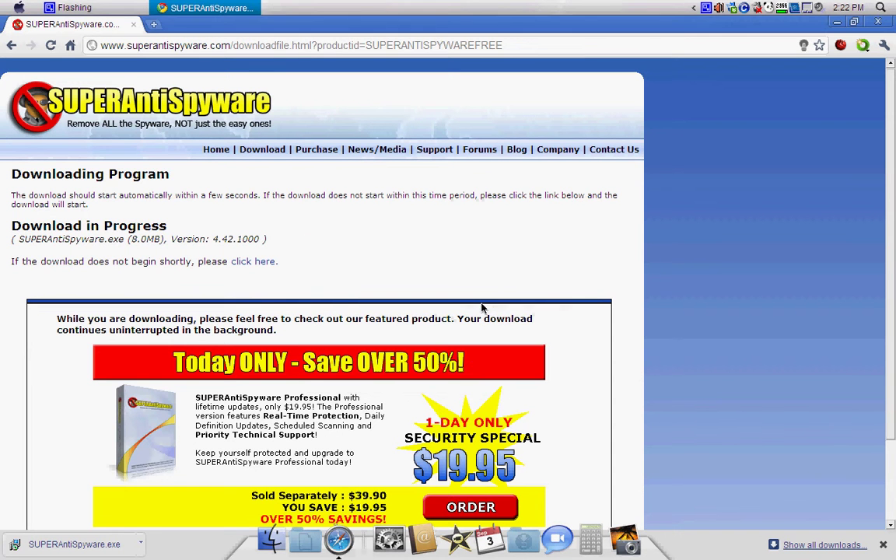
left_click(879, 21)
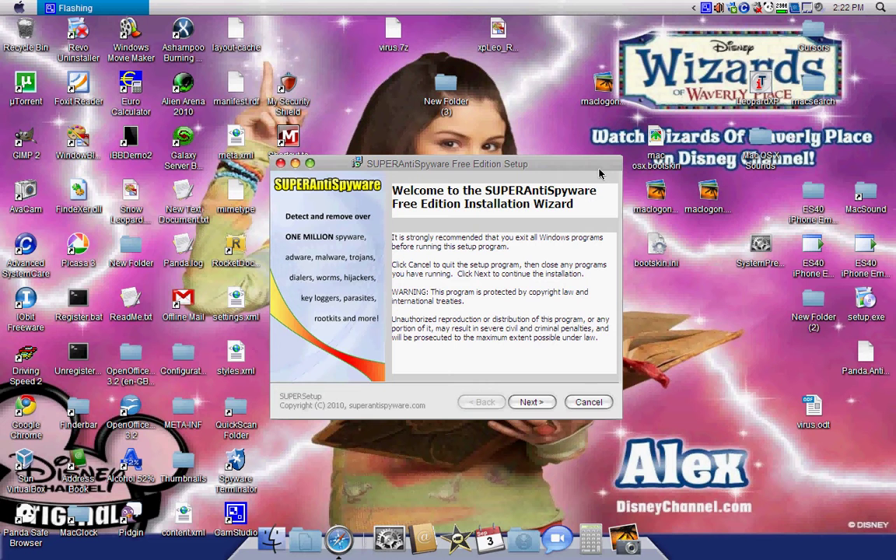
- Accept the license and install for all users into the default Program Files folder
left_click(532, 403)
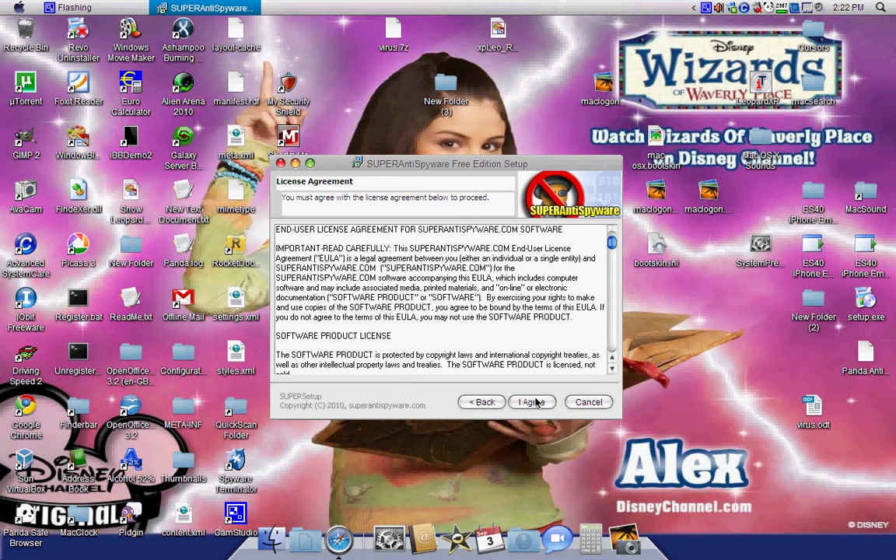
left_click(532, 402)
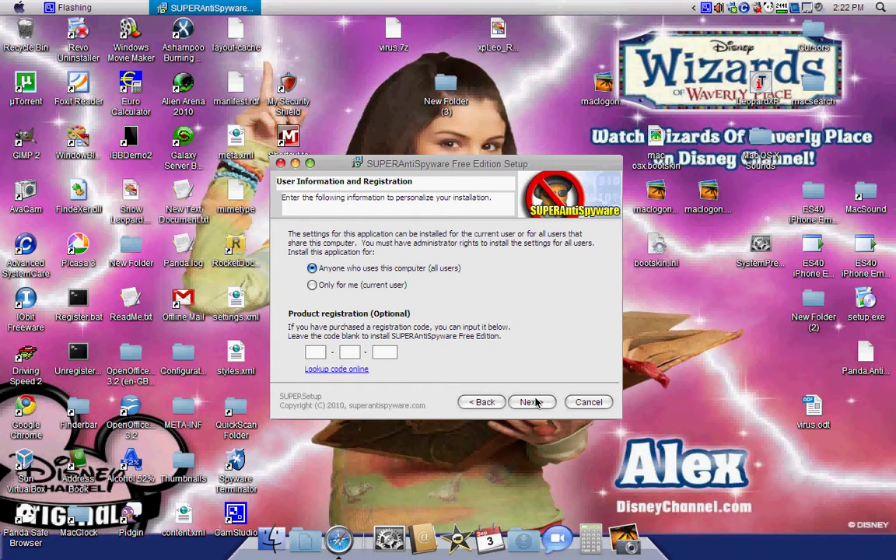
left_click(533, 402)
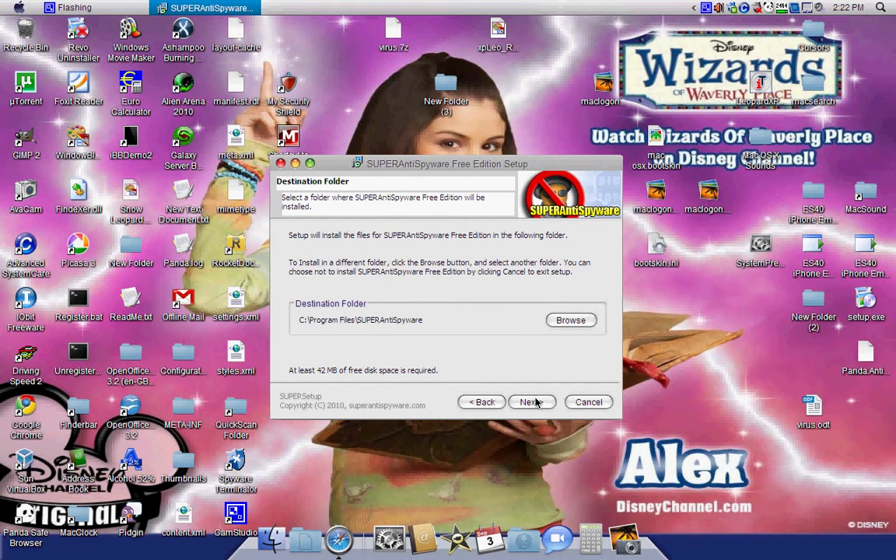
left_click(532, 403)
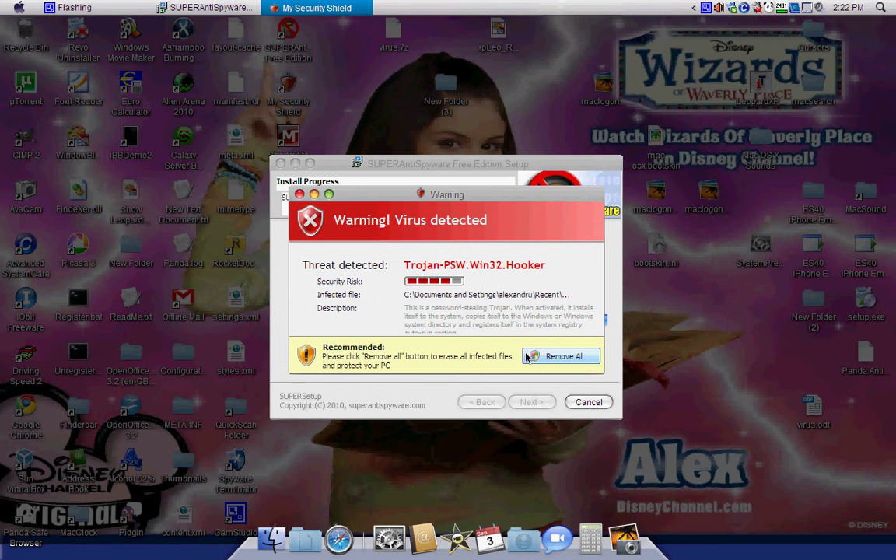
- Dismiss the fake My Security Shield warning, finish setup, and confirm Yes
left_click(299, 193)
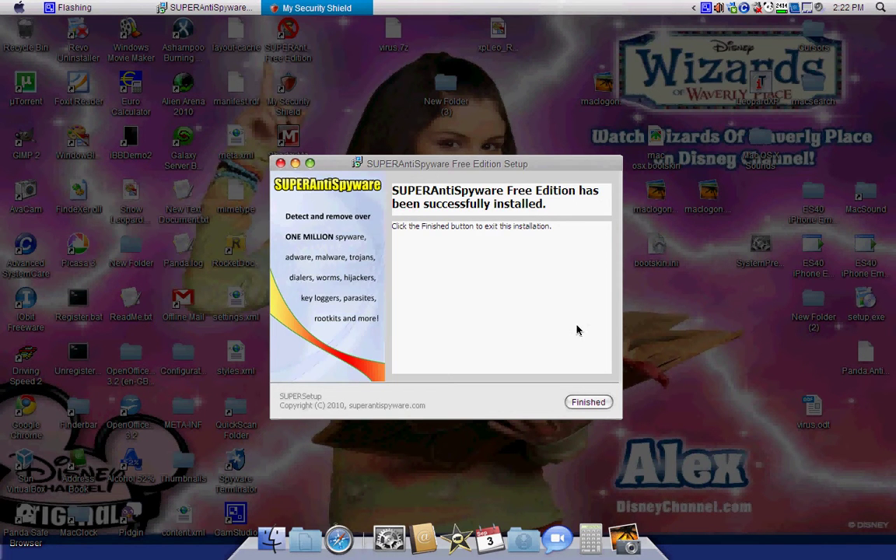
left_click(588, 402)
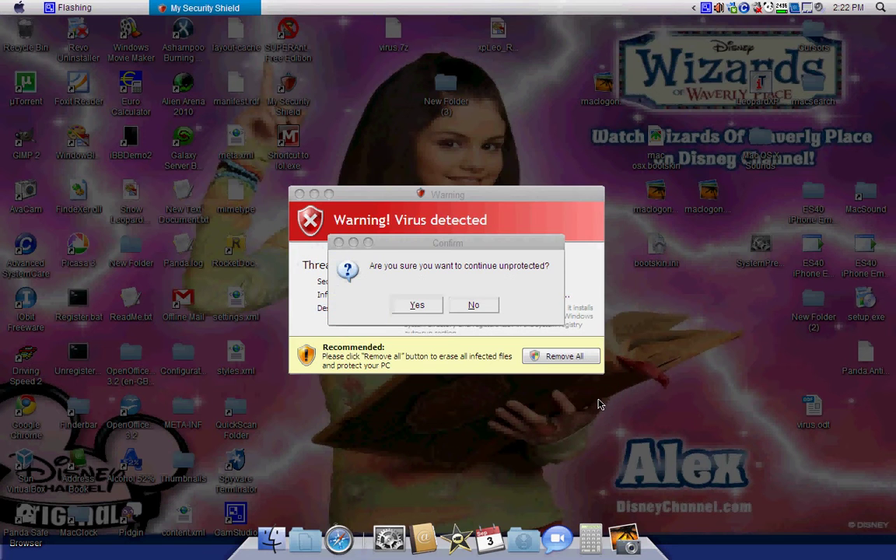
left_click(418, 305)
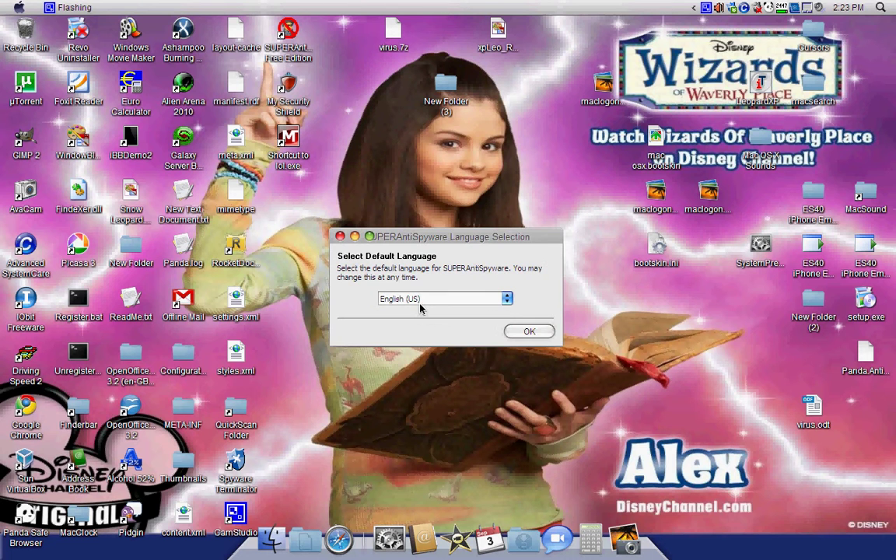
- Keep English (US) as the language and check for the latest definition updates
left_click(520, 331)
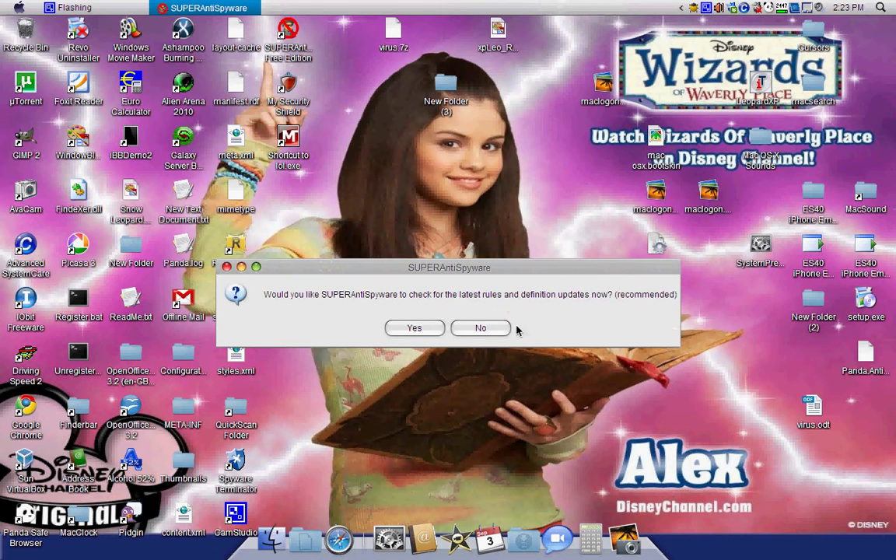
left_click(411, 328)
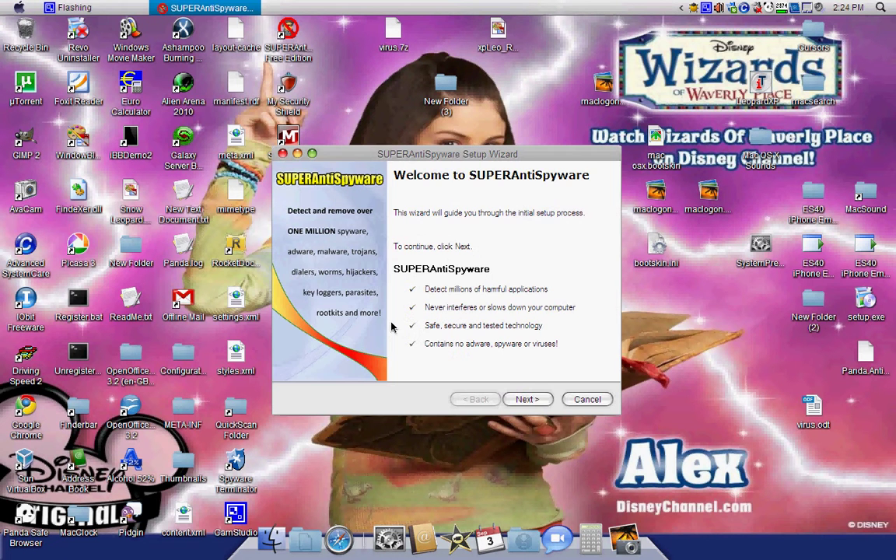
- Finish the Setup Wizard skipping e-mail, keeping auto-updates, disabling diagnostics, and answer the home page prompt
left_click(527, 399)
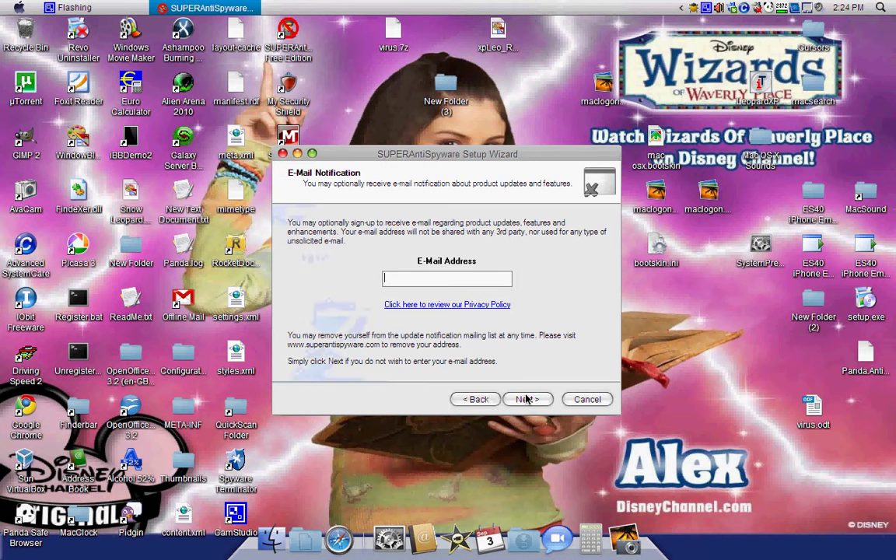
left_click(527, 399)
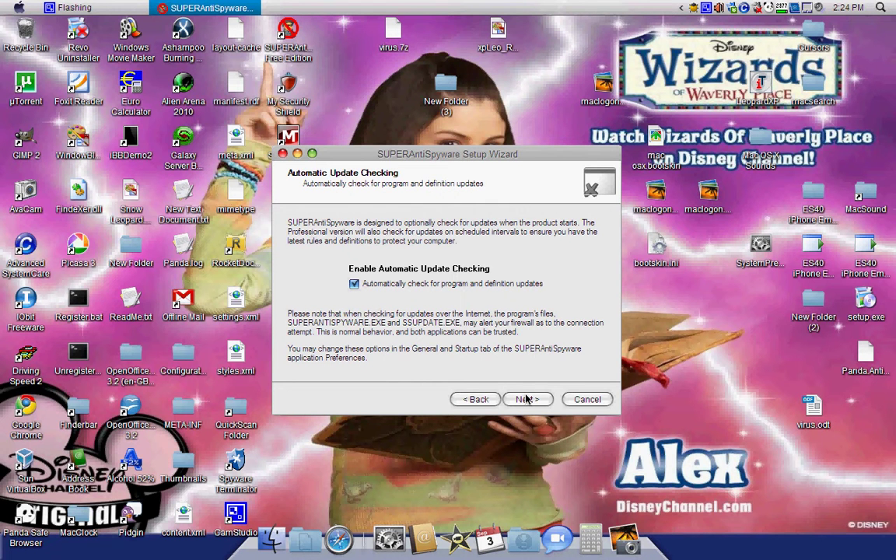
left_click(526, 399)
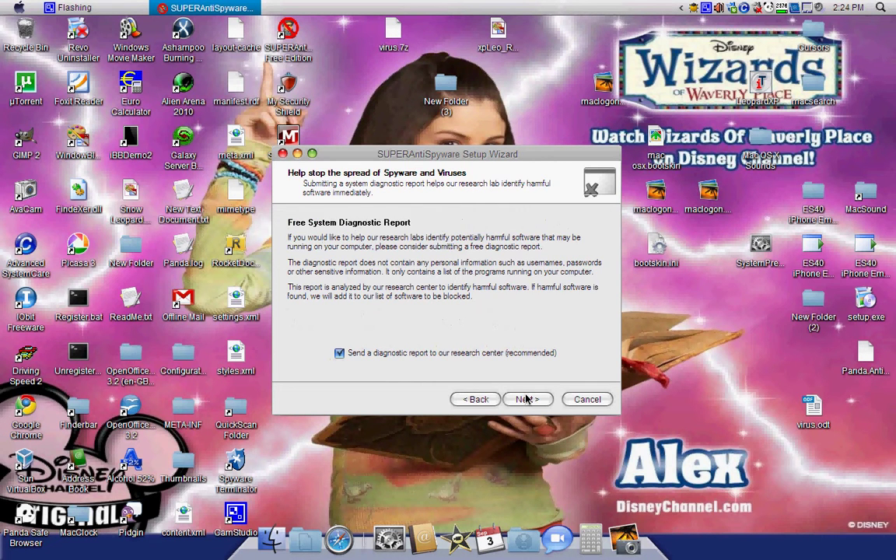
left_click(455, 354)
left_click(521, 399)
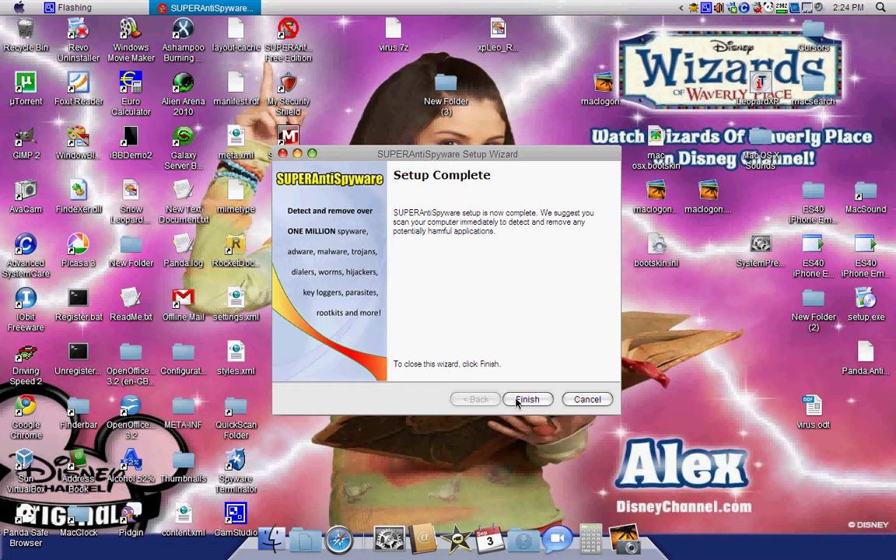
left_click(527, 399)
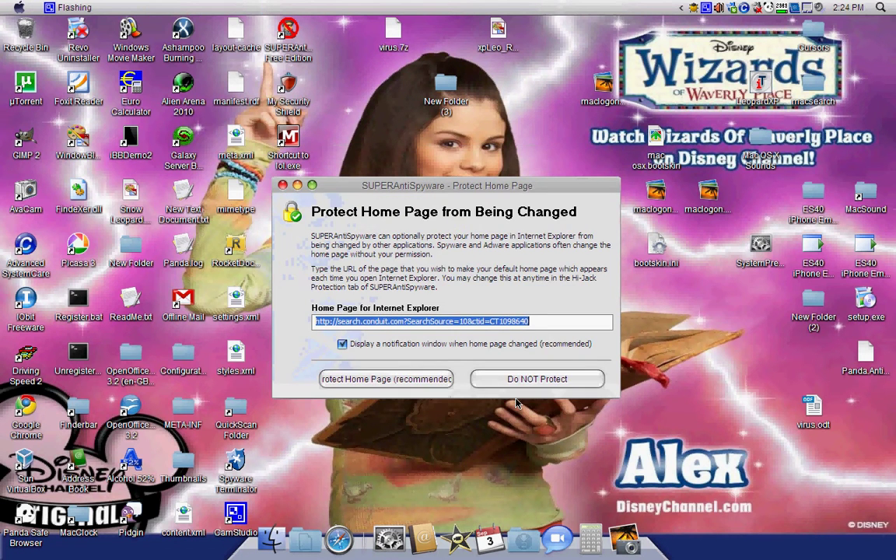
left_click(452, 381)
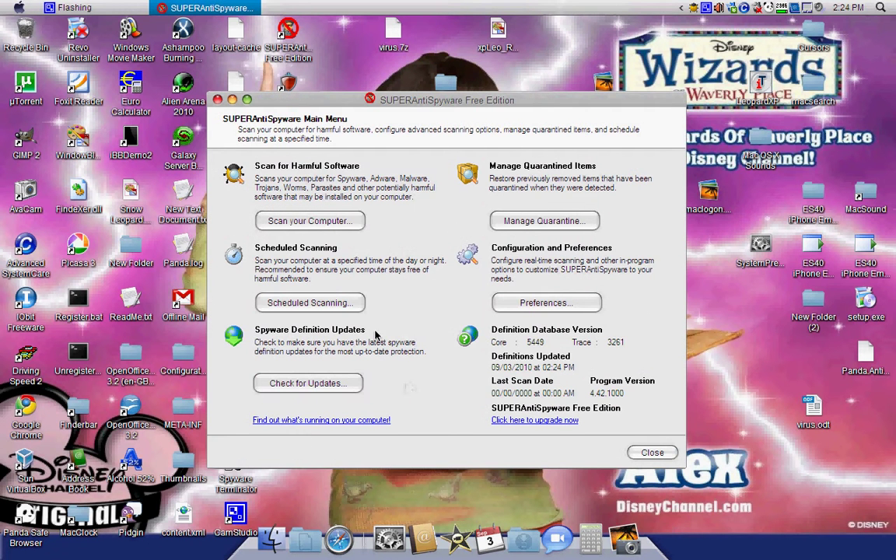
- Start a Quick Scan of drive C:, then cancel and confirm aborting it
left_click(286, 222)
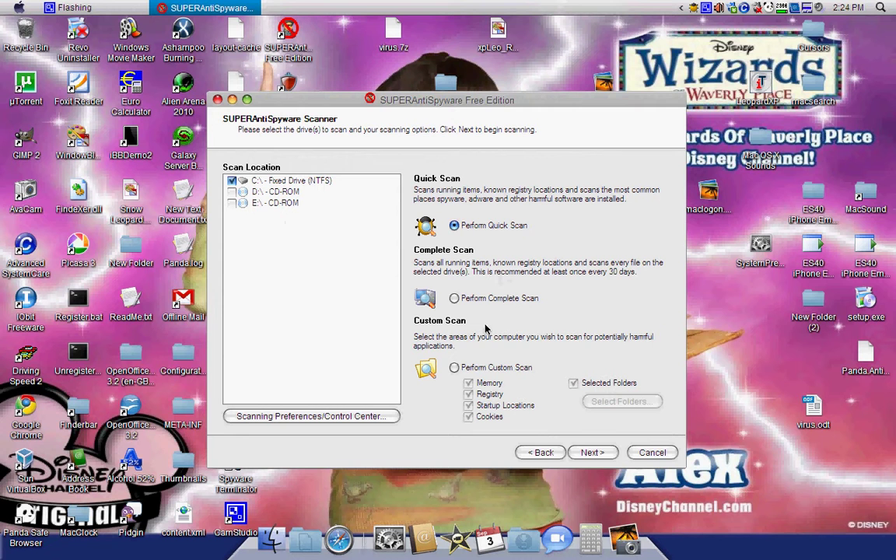
left_click(591, 454)
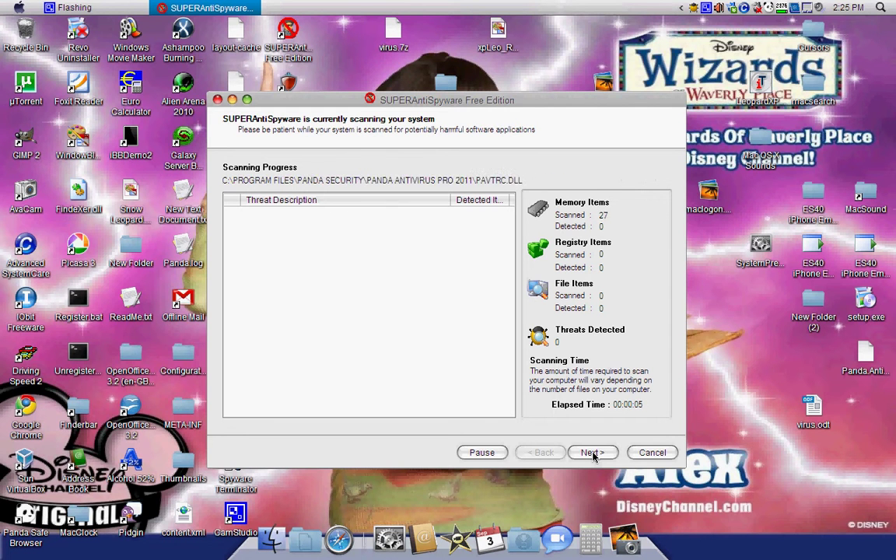
left_click(636, 452)
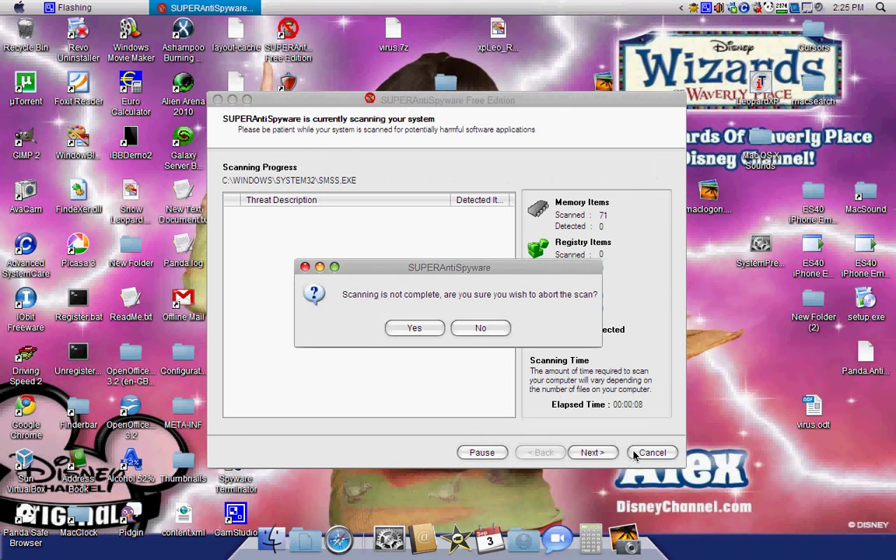
left_click(415, 329)
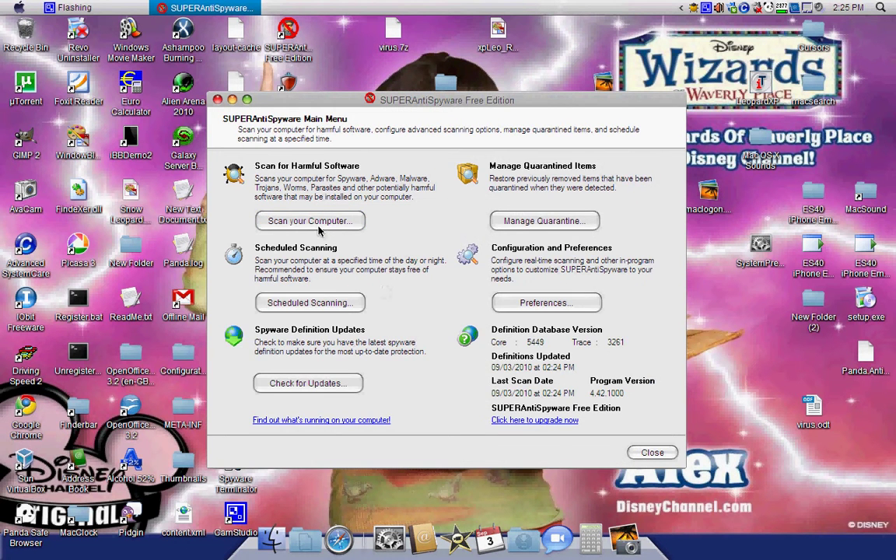
- Run a new Quick Scan of drive C: and quarantine all checked detections
left_click(318, 221)
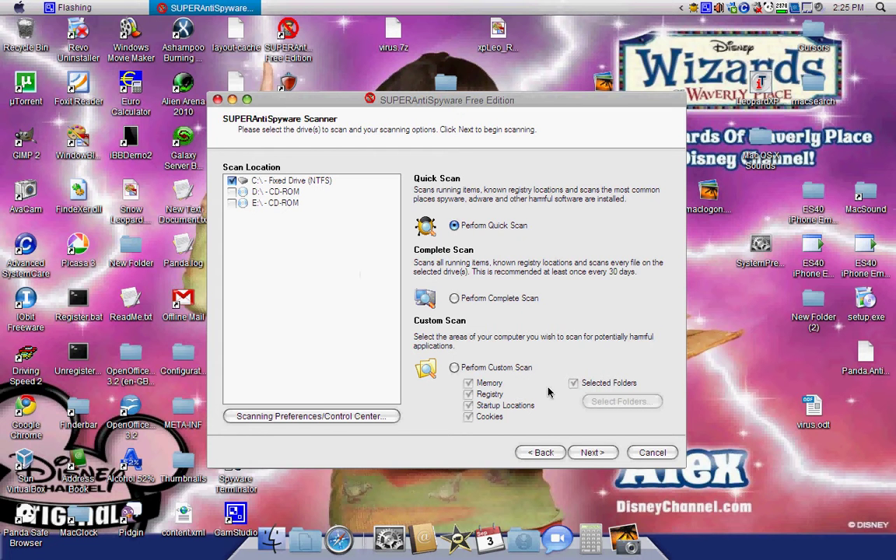
left_click(593, 453)
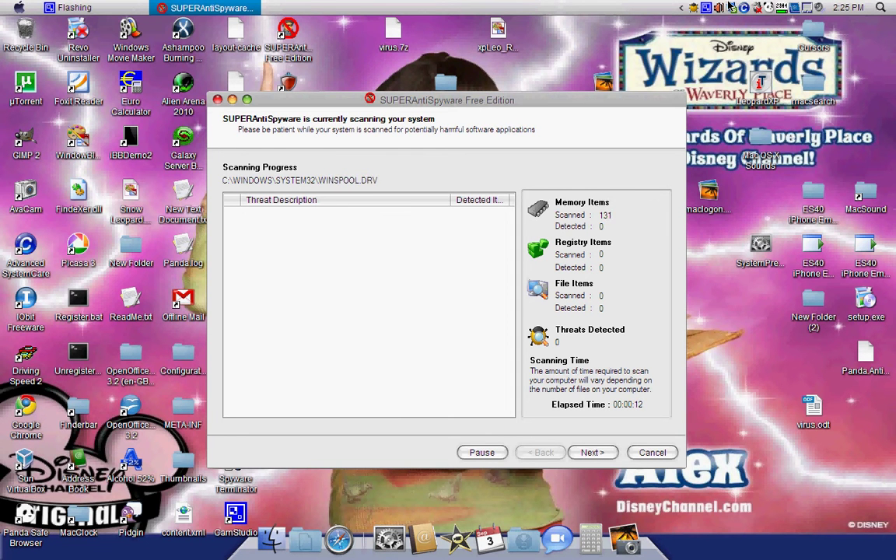
right_click(726, 5)
left_click(727, 6)
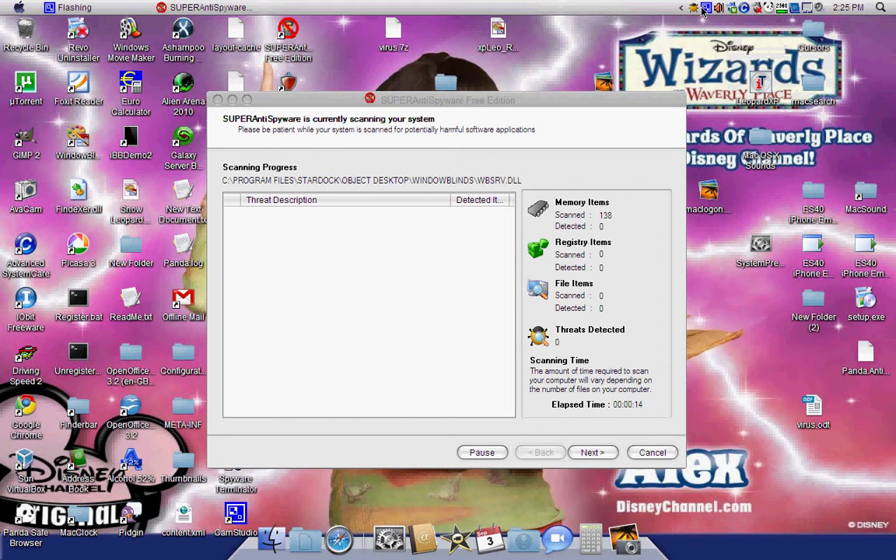
right_click(706, 7)
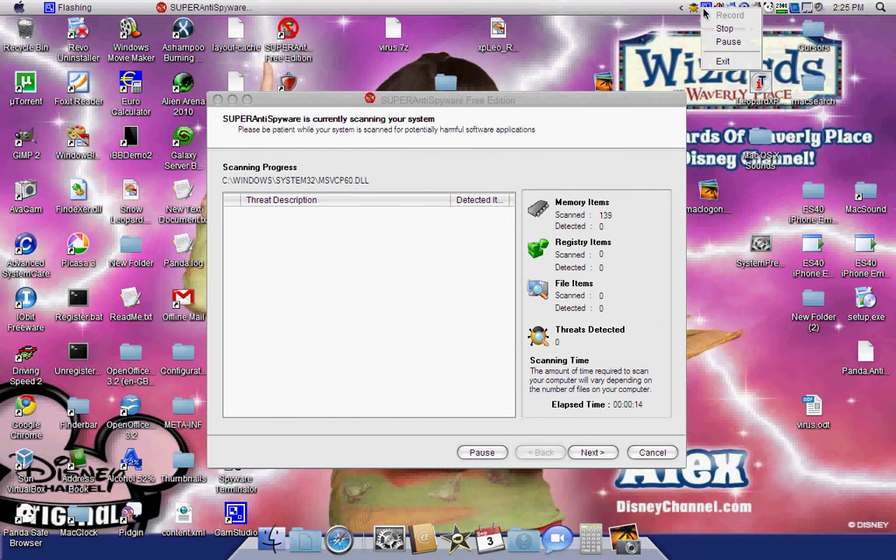
left_click(727, 41)
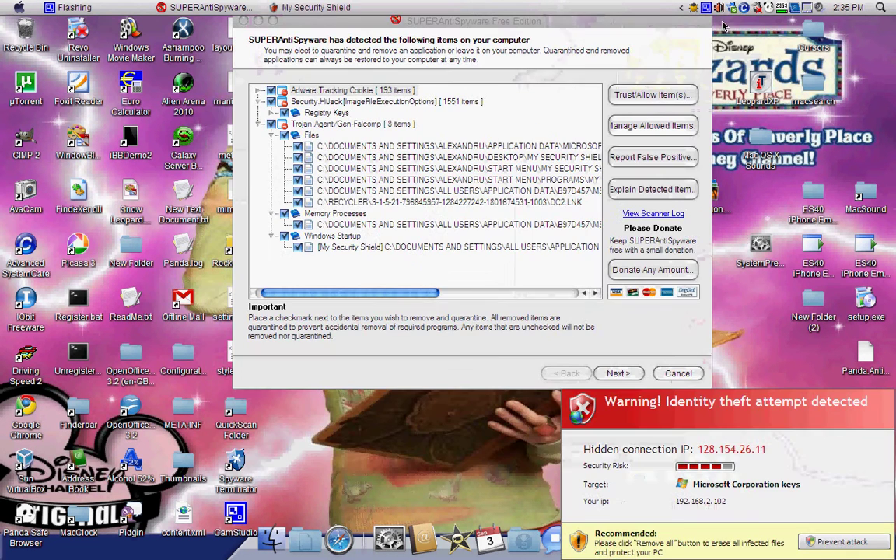
left_click(619, 373)
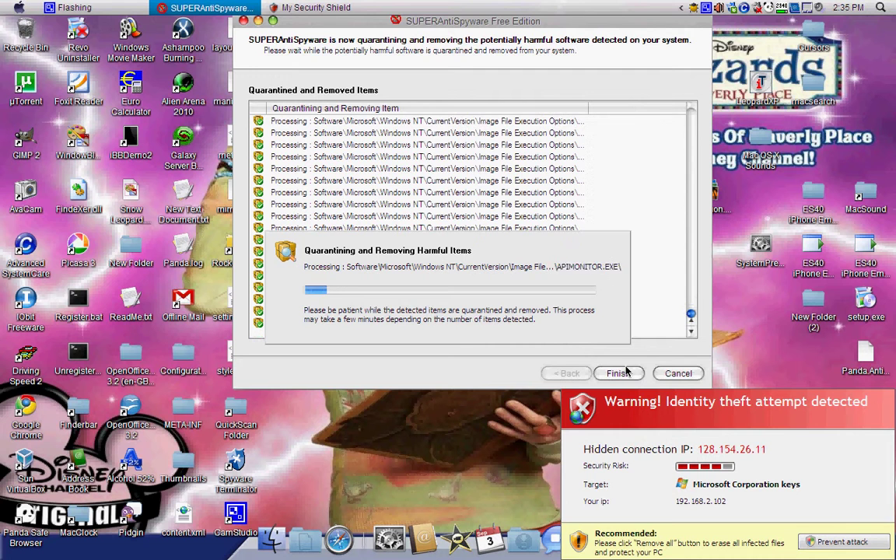